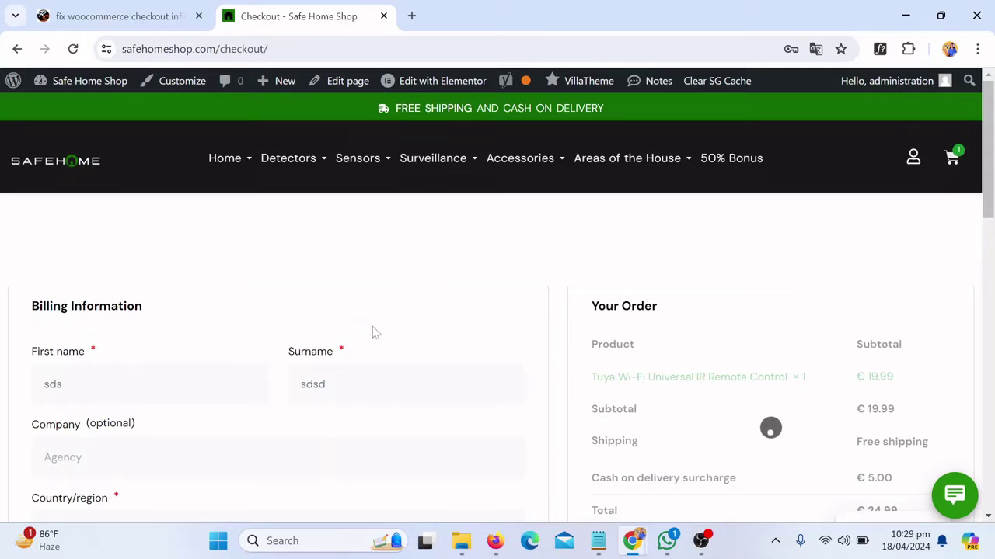
- Open the Customizer for Safe Home Shop with the checkout page previewed
scroll(843, 307, "down", 2)
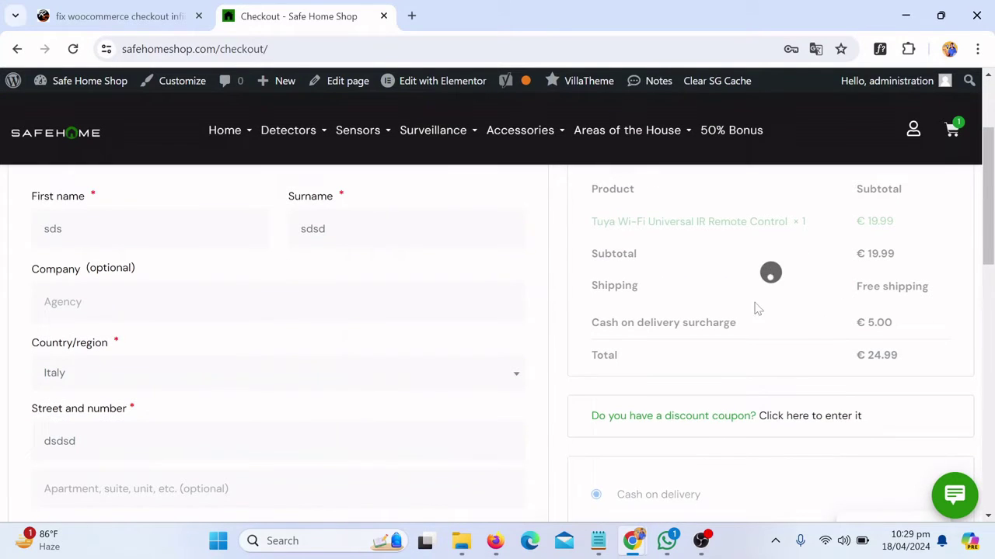
scroll(824, 289, "up", 1)
scroll(823, 289, "up", 1)
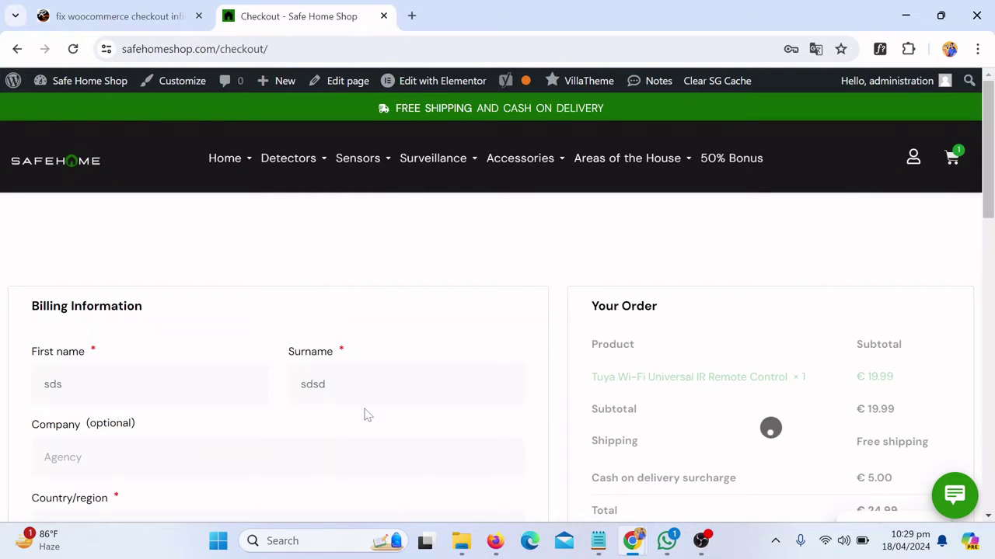
scroll(617, 355, "down", 2)
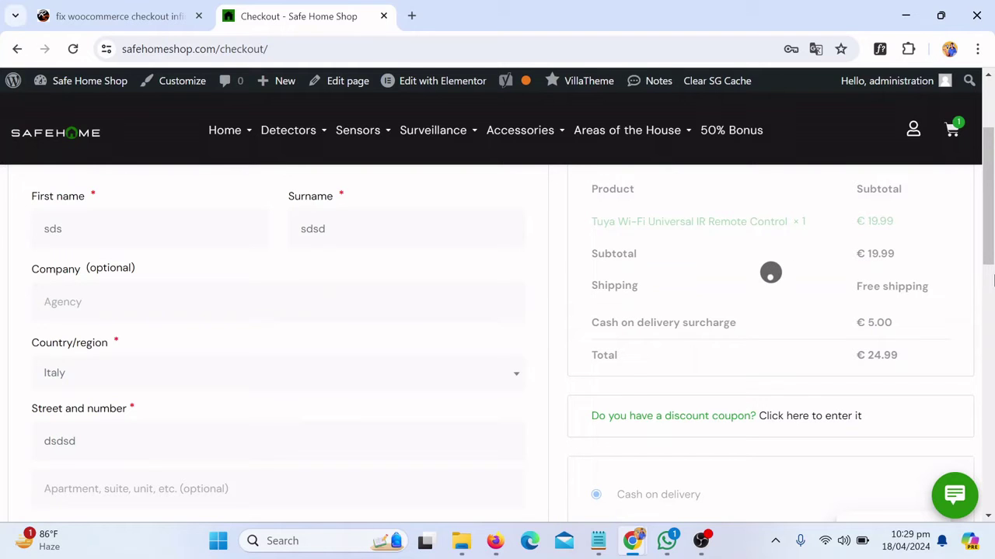
scroll(854, 339, "down", 7)
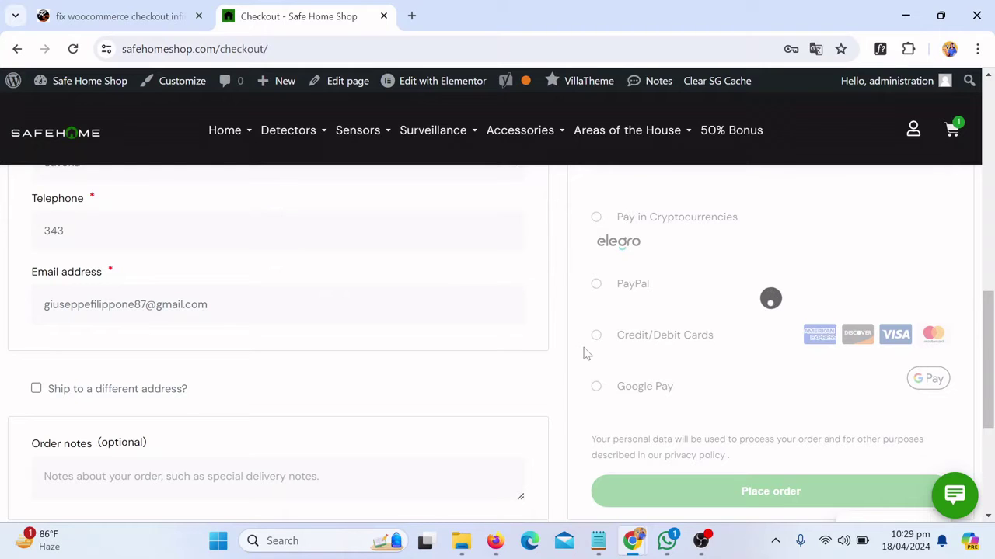
scroll(584, 354, "up", 1)
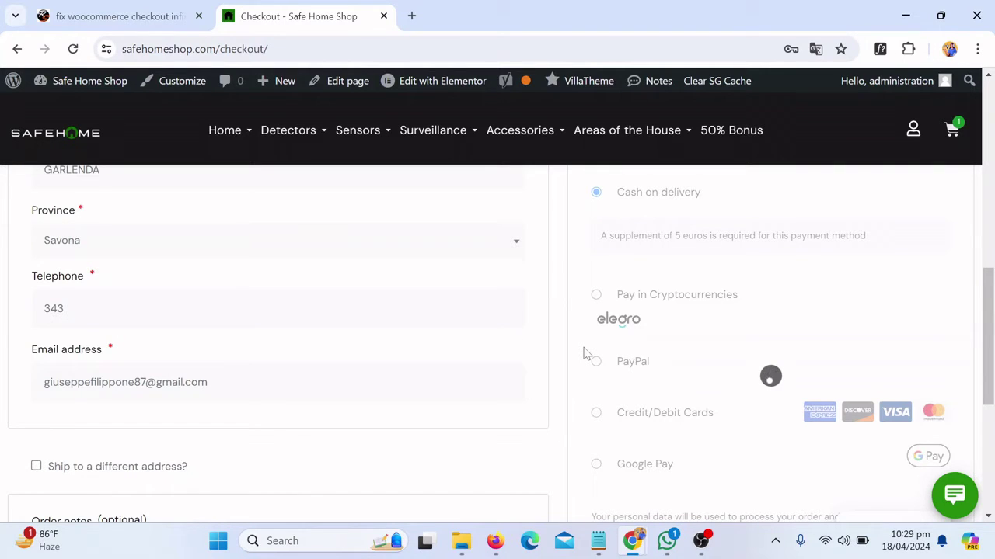
scroll(657, 325, "up", 2)
scroll(656, 325, "up", 3)
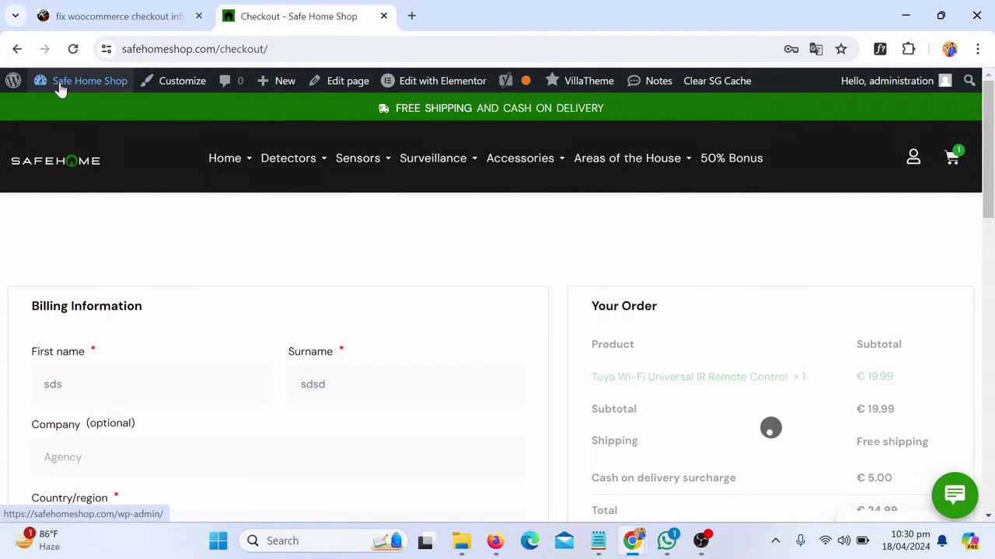
left_click(179, 87)
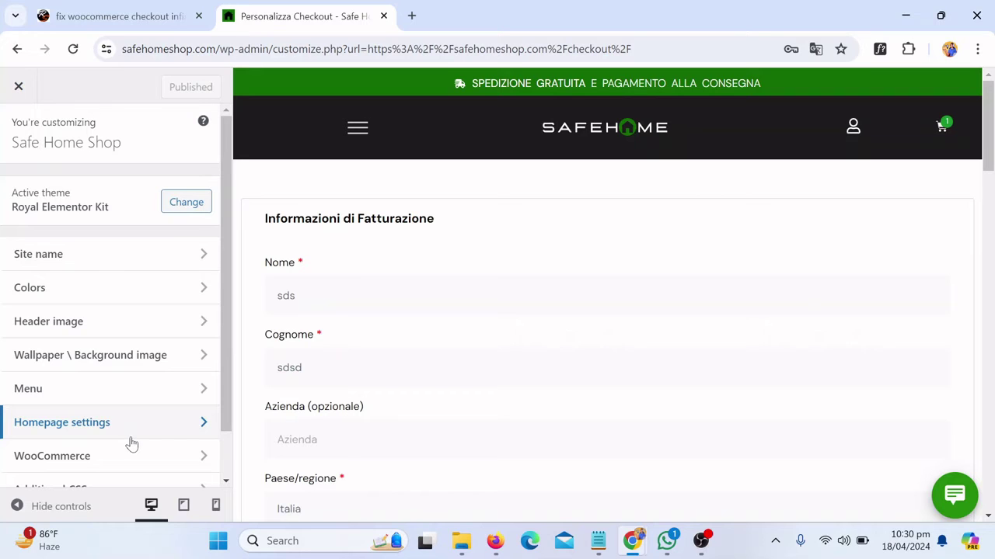
- Add blank lines after line 116 in Additional CSS, then bring up the checkout-loader blog article
scroll(130, 435, "down", 2)
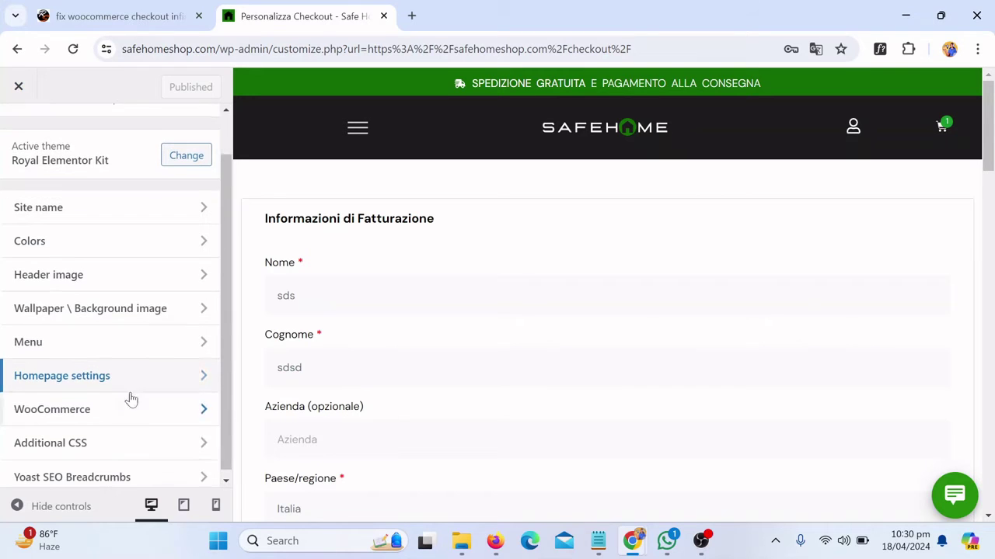
left_click(84, 441)
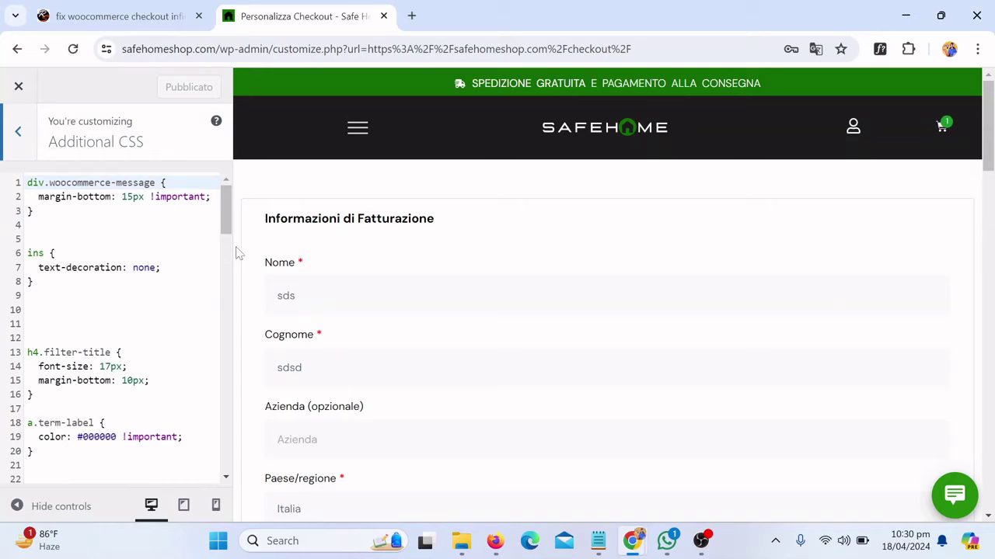
left_click_drag(230, 221, 204, 484)
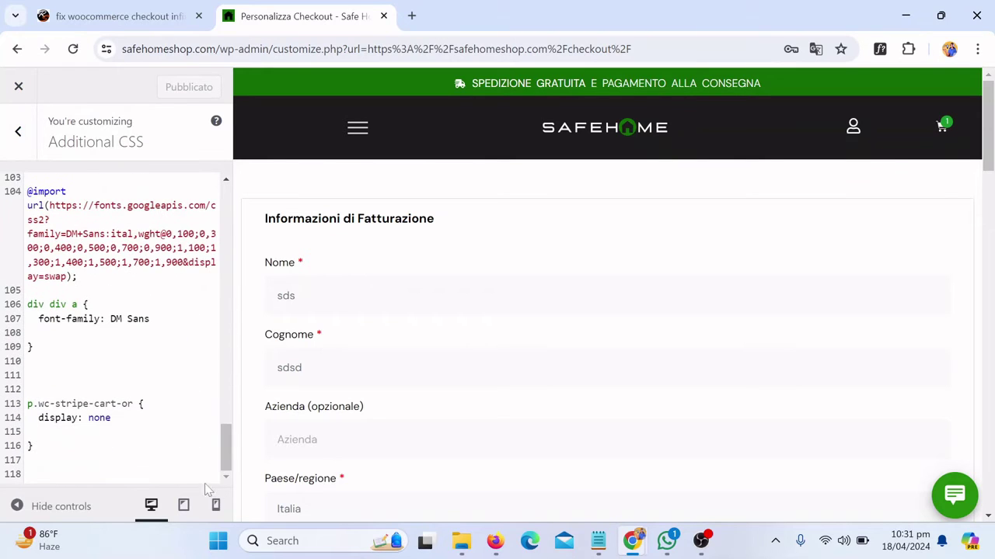
left_click(33, 445)
key("Down")
key("Down")
key("Return")
key("Return")
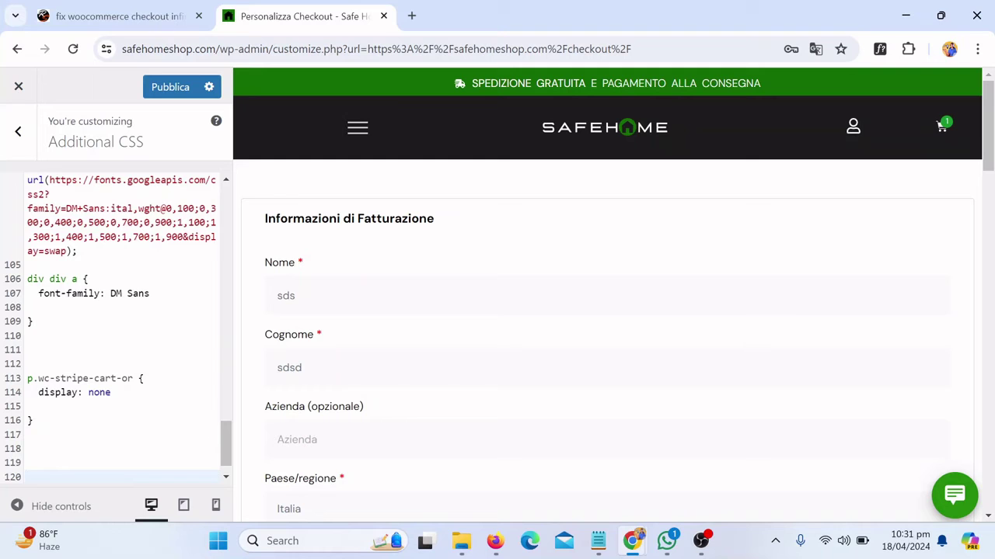
left_click(155, 17)
scroll(311, 218, "up", 6)
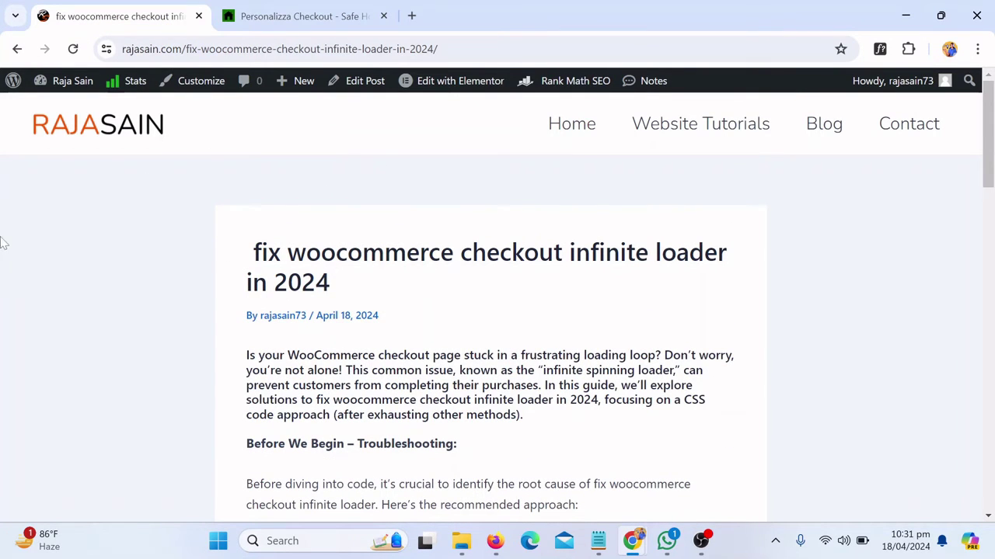
- Copy the Advanced Fix CSS snippet hiding the blockUI overlay, then return to Additional CSS
scroll(471, 289, "down", 2)
scroll(606, 259, "up", 2)
scroll(607, 259, "down", 3)
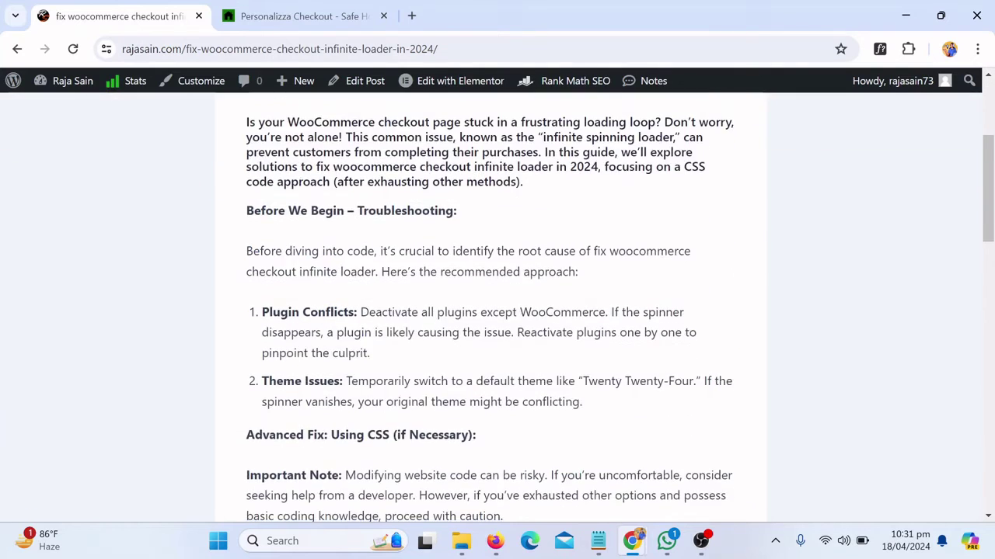
scroll(593, 275, "down", 5)
scroll(547, 309, "up", 1)
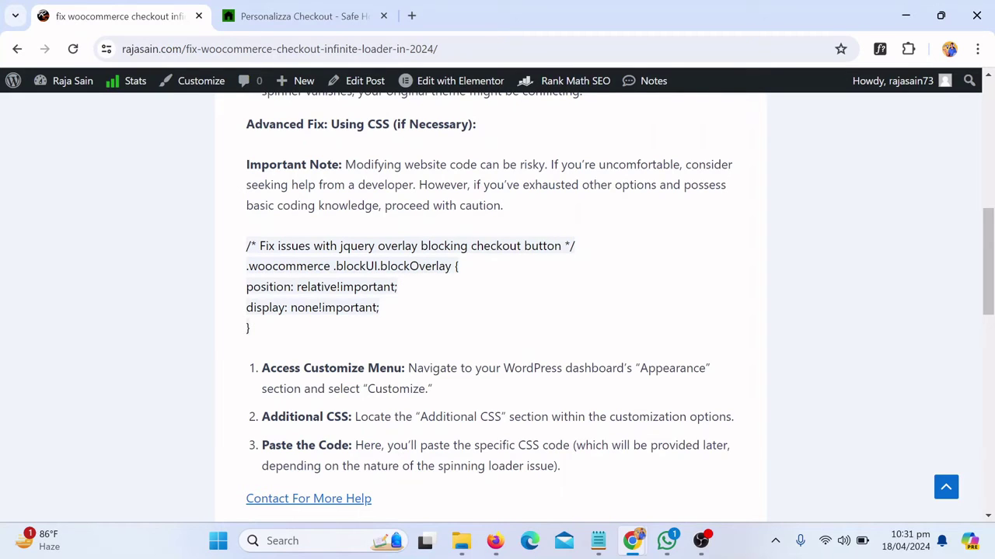
left_click_drag(246, 244, 272, 337)
right_click(313, 250)
left_click(351, 266)
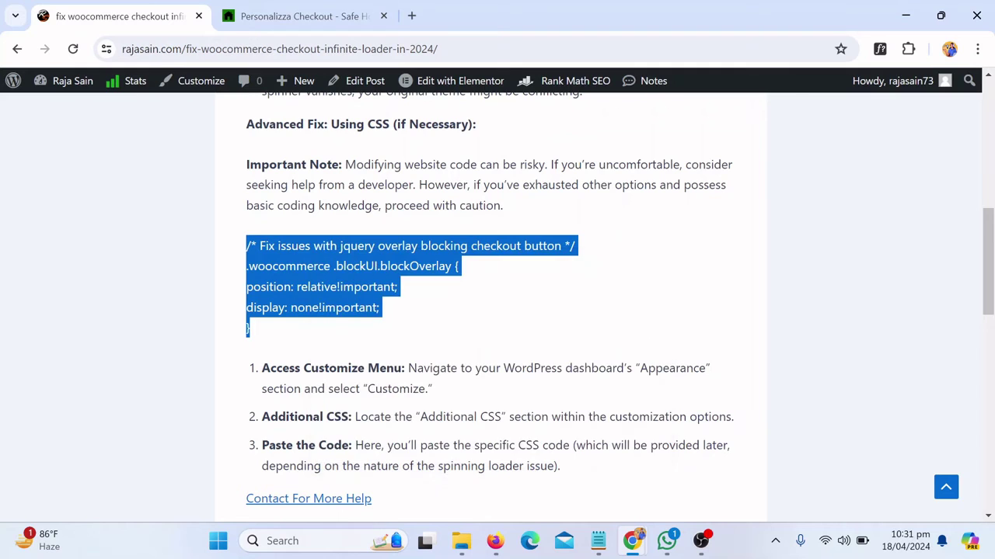
left_click(332, 13)
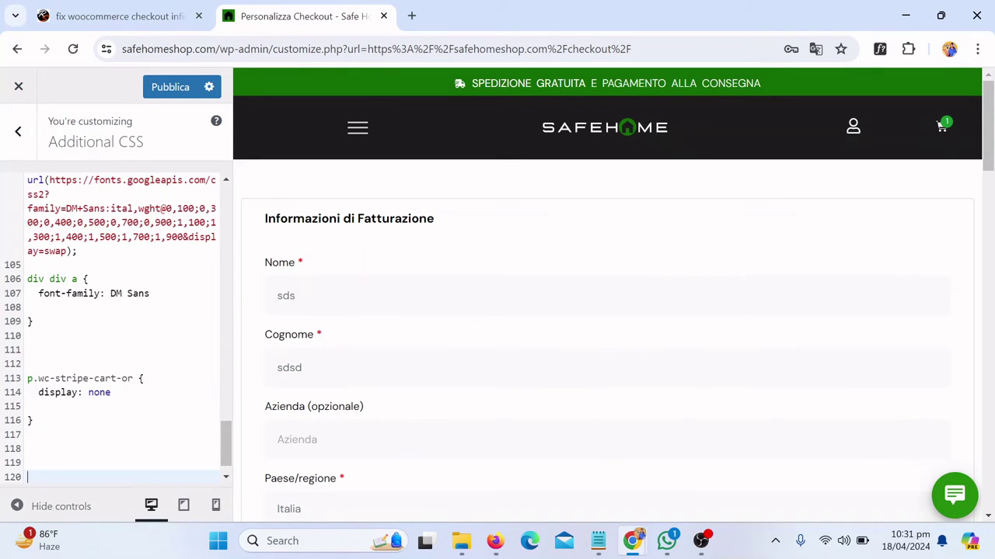
- Paste the .woocommerce .blockUI.blockOverlay hiding rule at line 120 and publish the changes
key("ctrl+v")
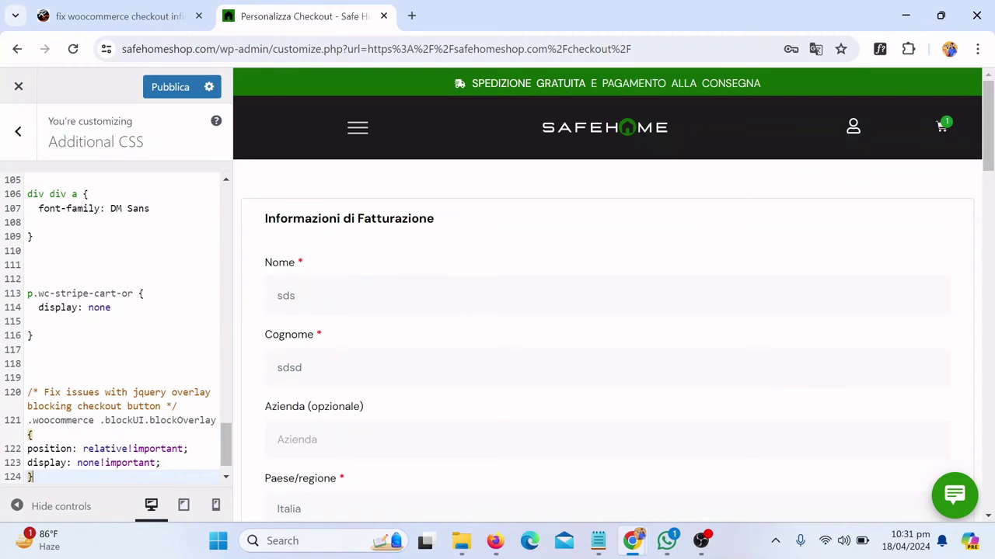
left_click(170, 90)
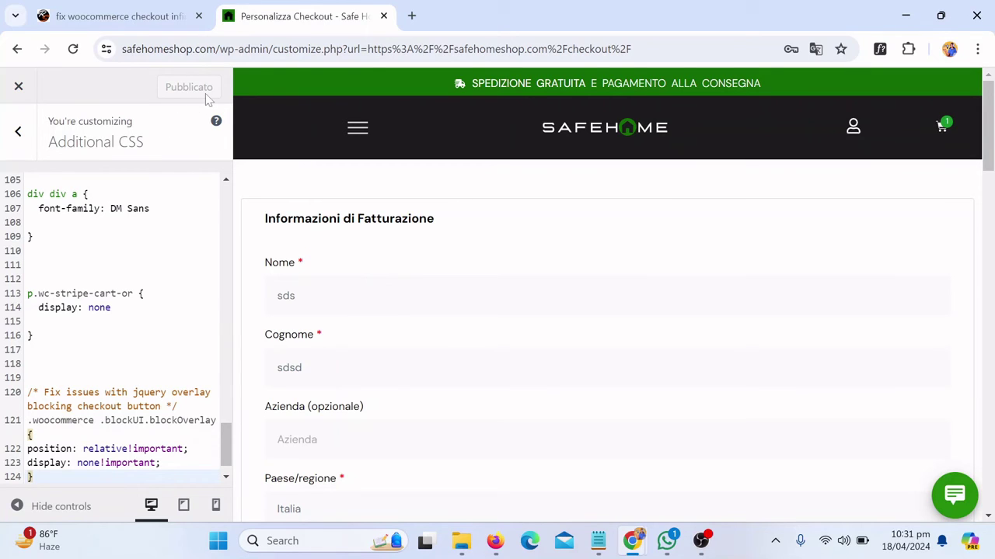
- Exit the Customizer, reload checkout, and confirm the 44,98 € order summary loads without spinning
left_click(18, 92)
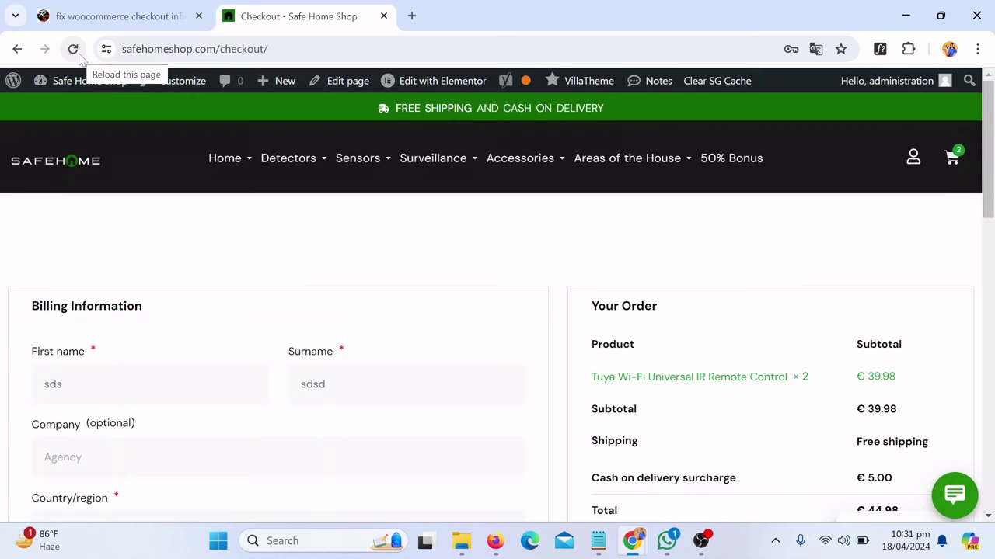
left_click(78, 58)
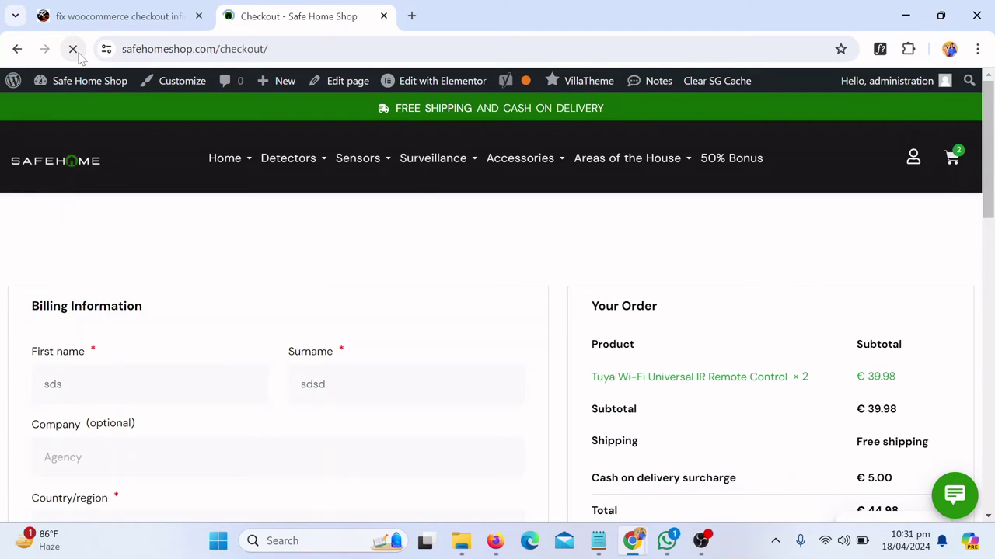
scroll(757, 397, "down", 7)
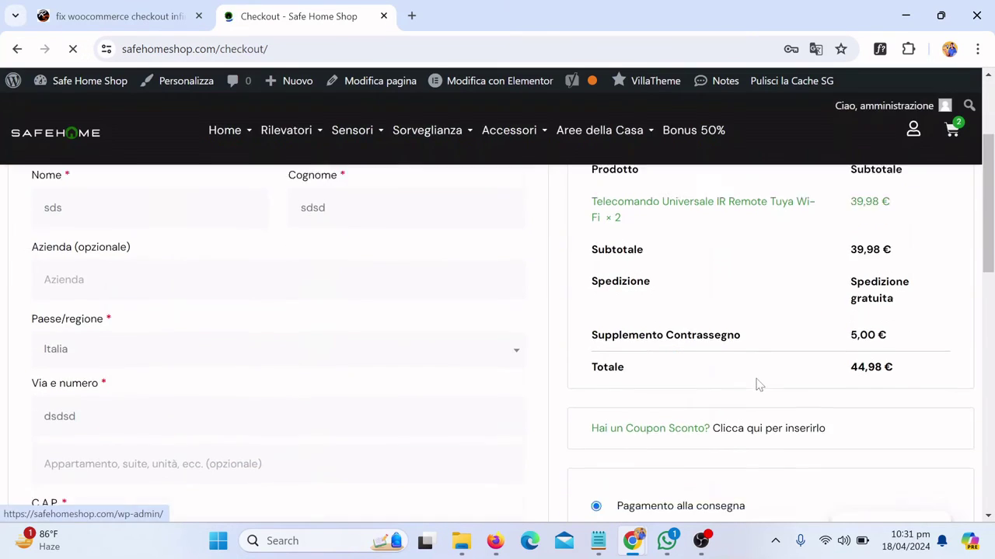
scroll(773, 391, "up", 3)
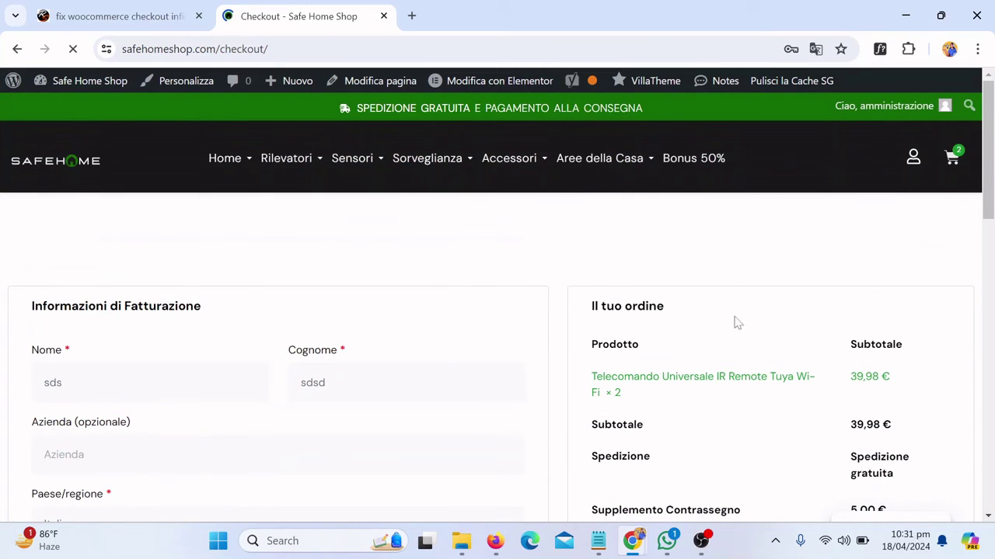
scroll(660, 354, "down", 4)
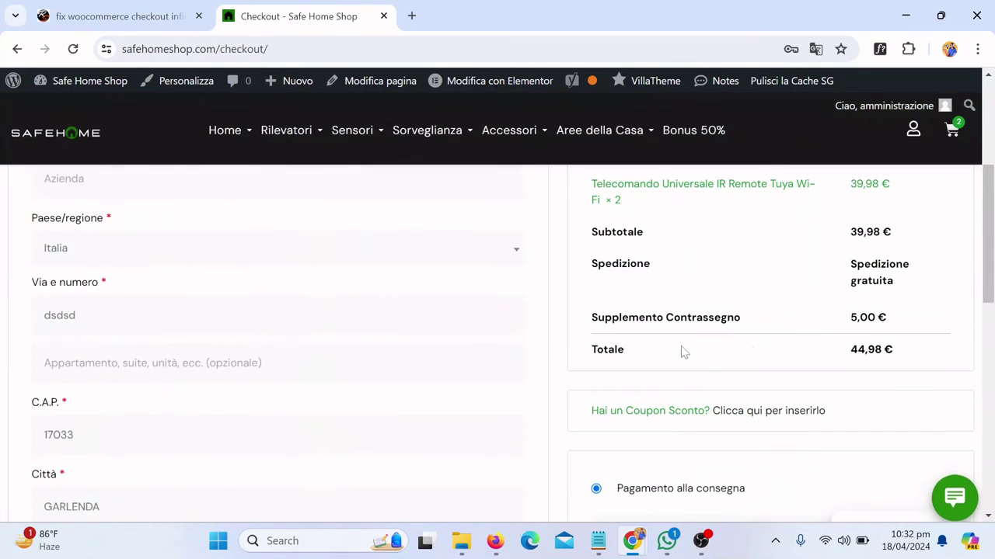
scroll(831, 304, "up", 5)
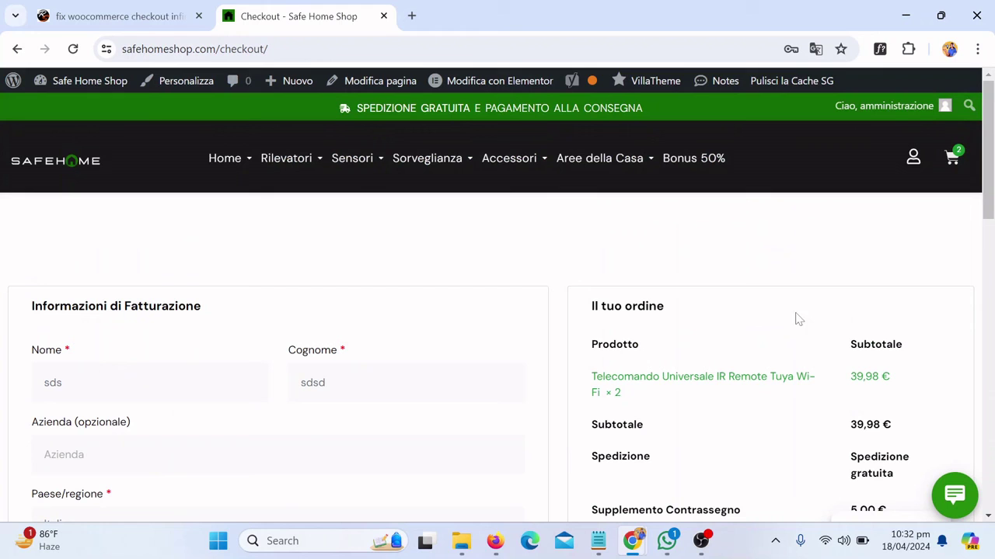
scroll(733, 311, "down", 7)
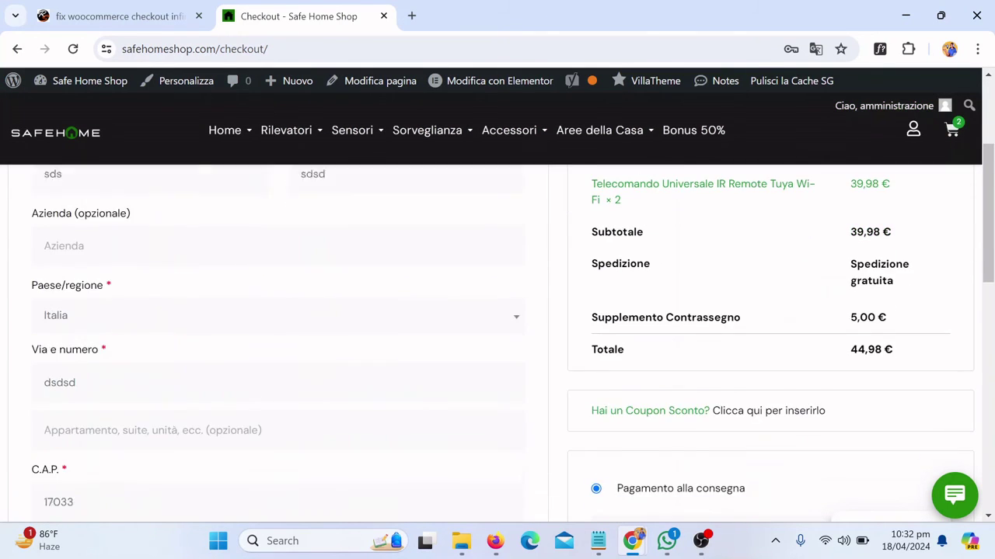
scroll(712, 368, "down", 3)
scroll(709, 366, "up", 4)
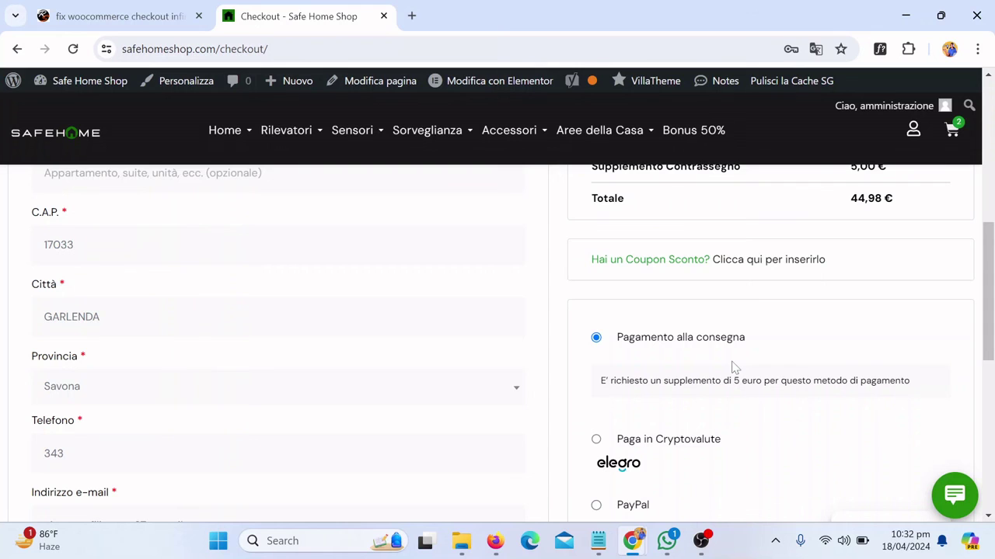
scroll(733, 366, "up", 5)
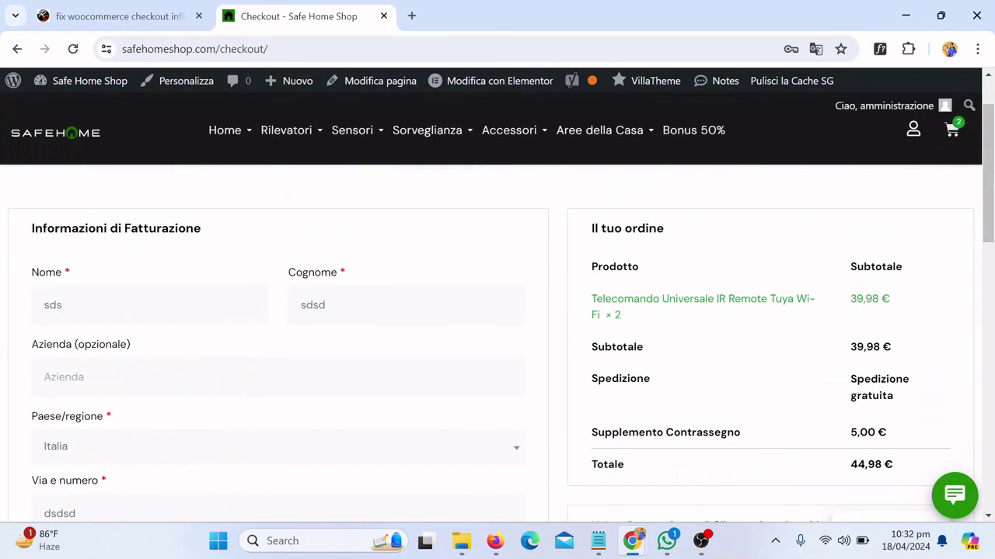